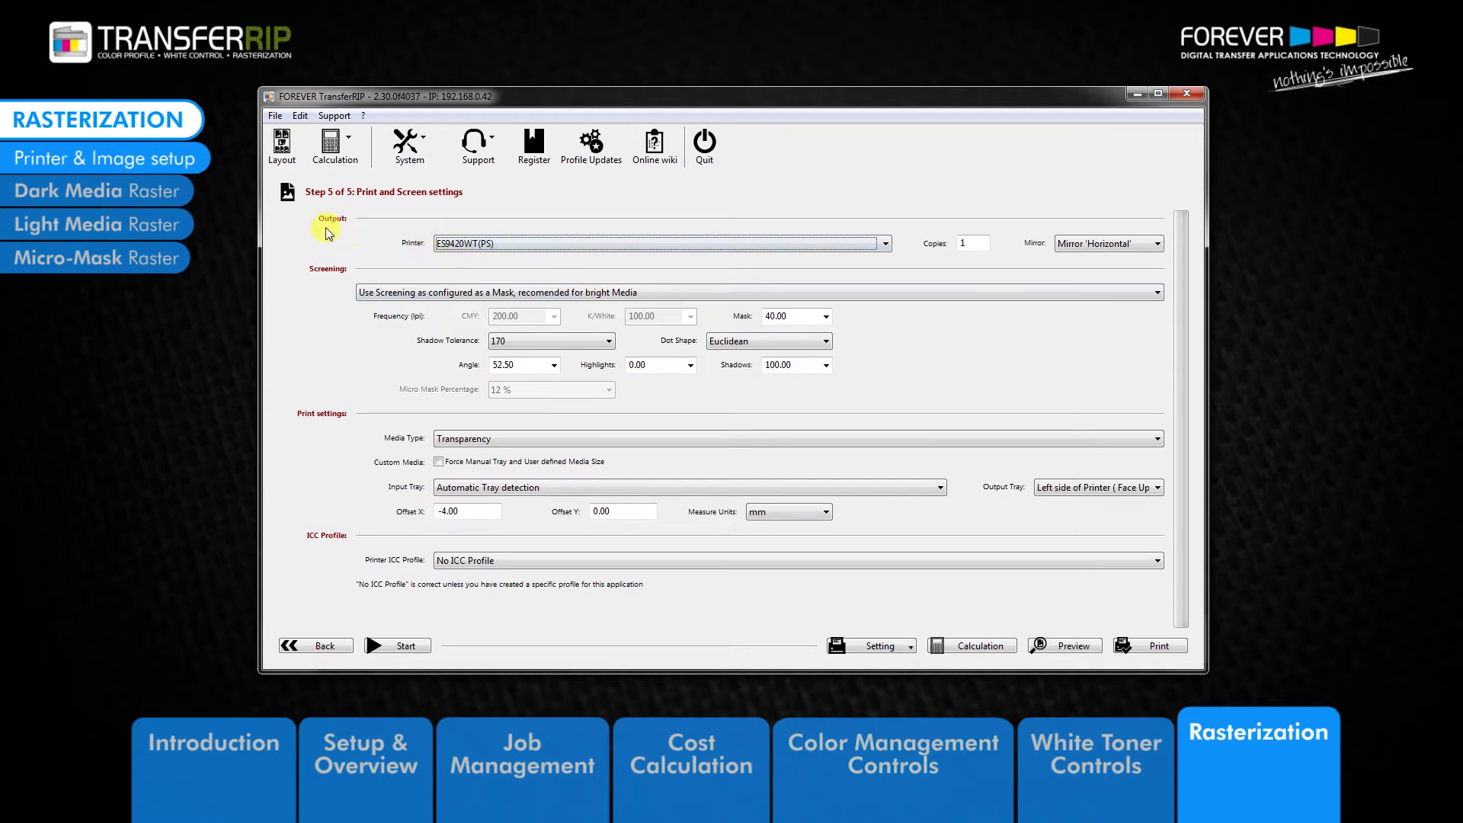
# Review the printer and mirror options, keeping ES9420WT(PS) as printer and Horizontal mirroring.
pyautogui.click(467, 243)
pyautogui.click(467, 244)
pyautogui.click(1112, 244)
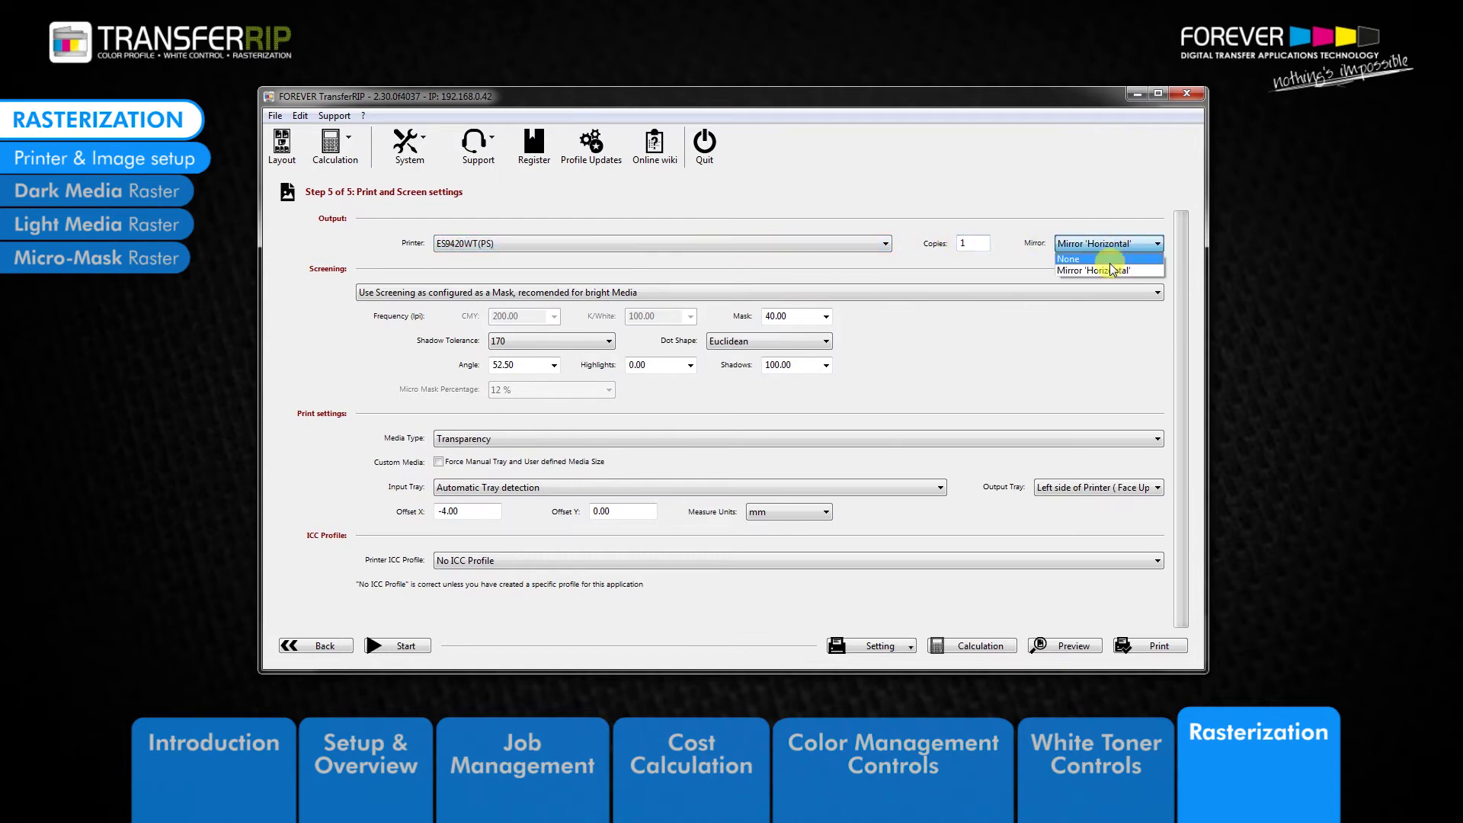
pyautogui.click(1063, 219)
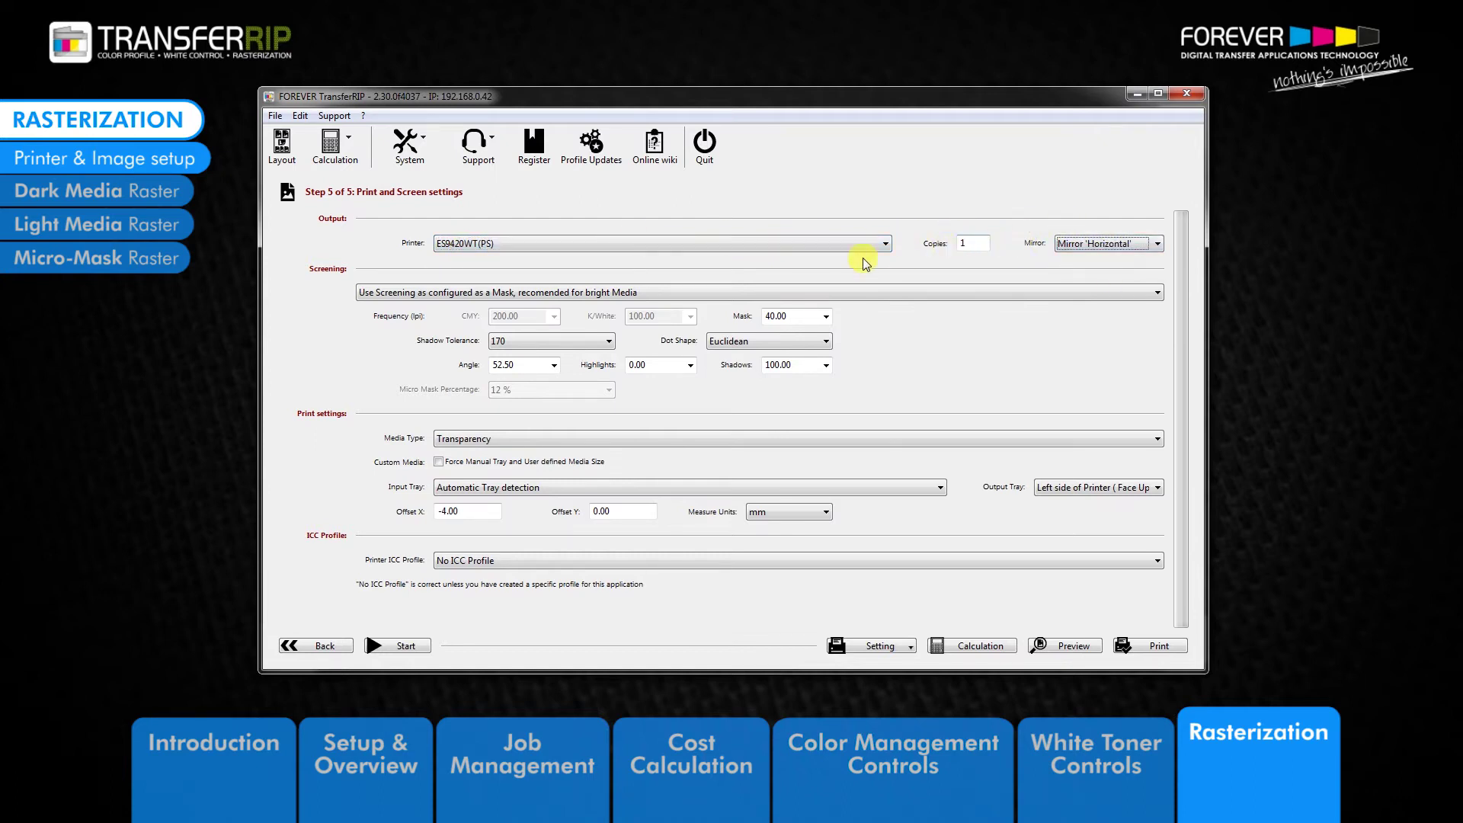
pyautogui.click(588, 244)
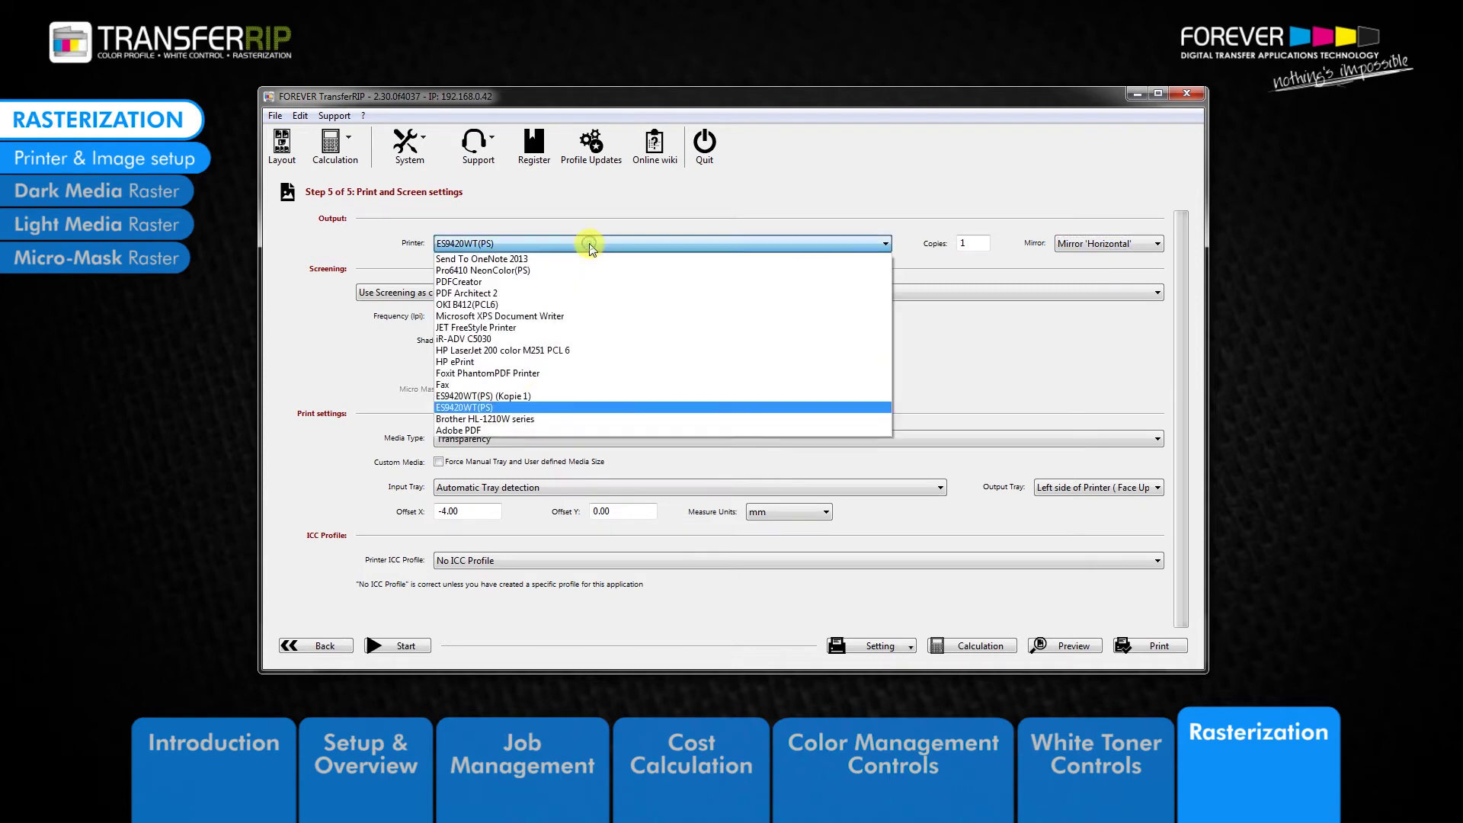
pyautogui.click(452, 410)
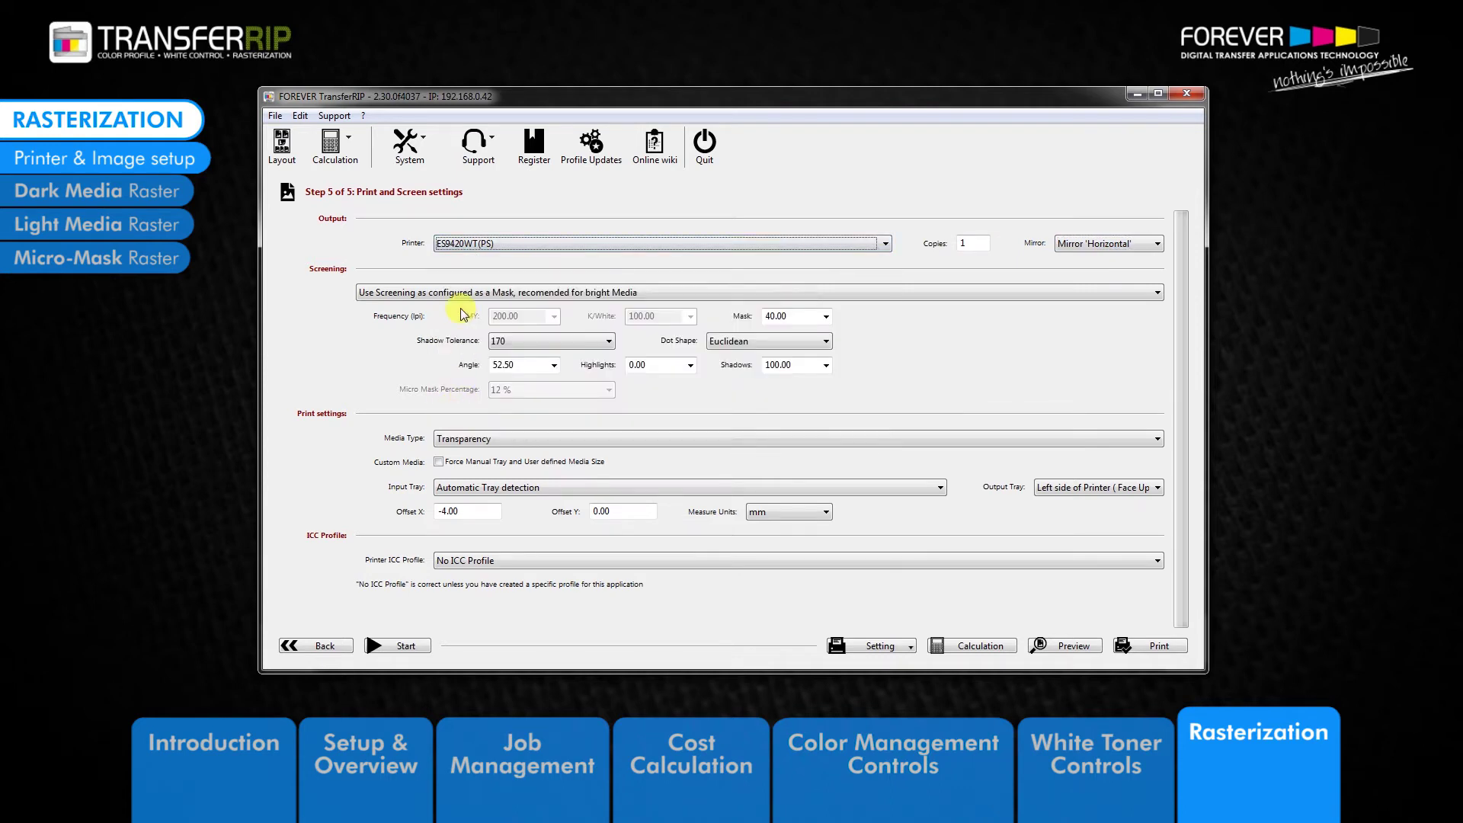
pyautogui.click(474, 247)
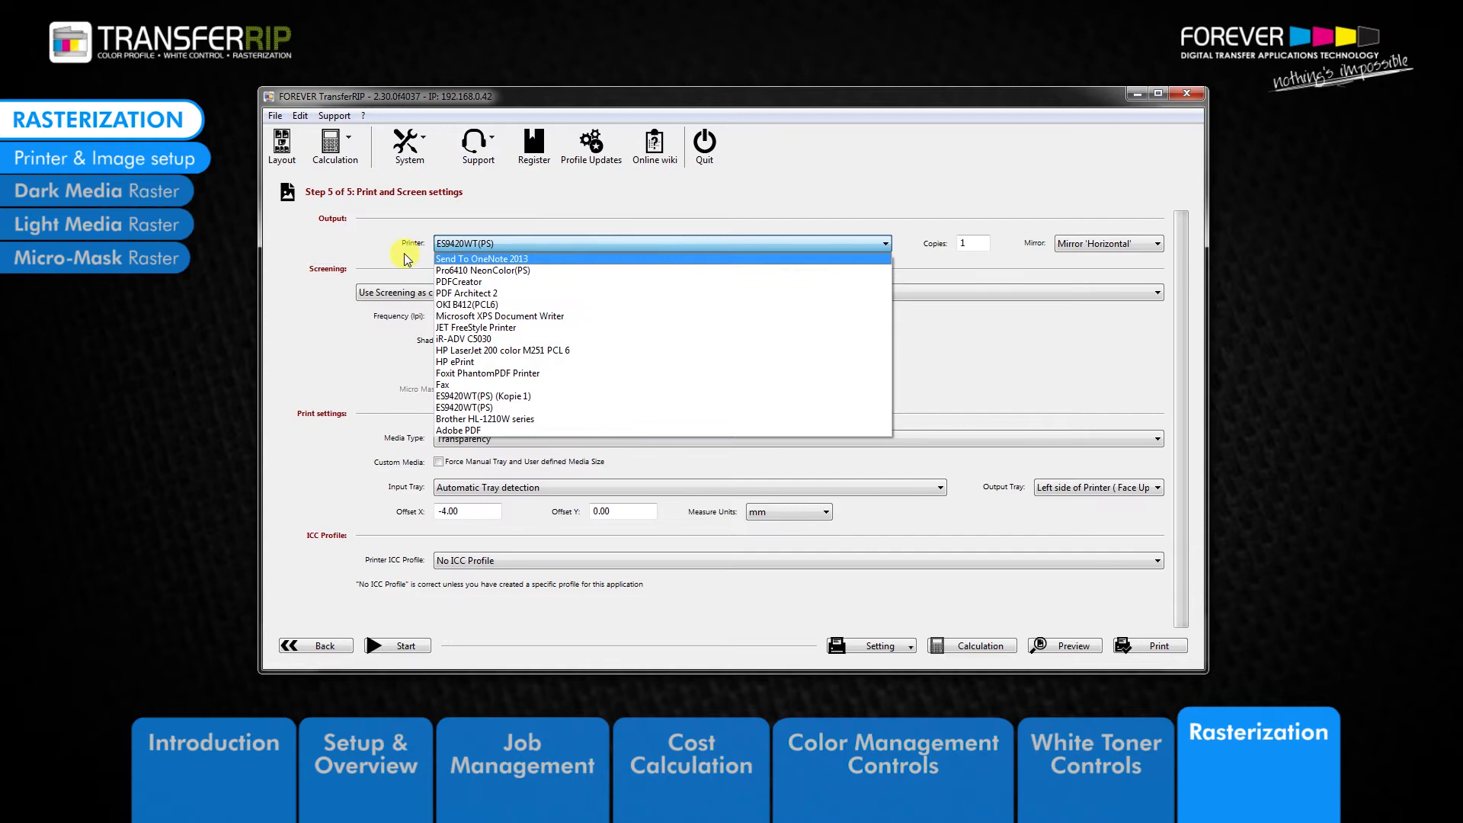
pyautogui.click(484, 245)
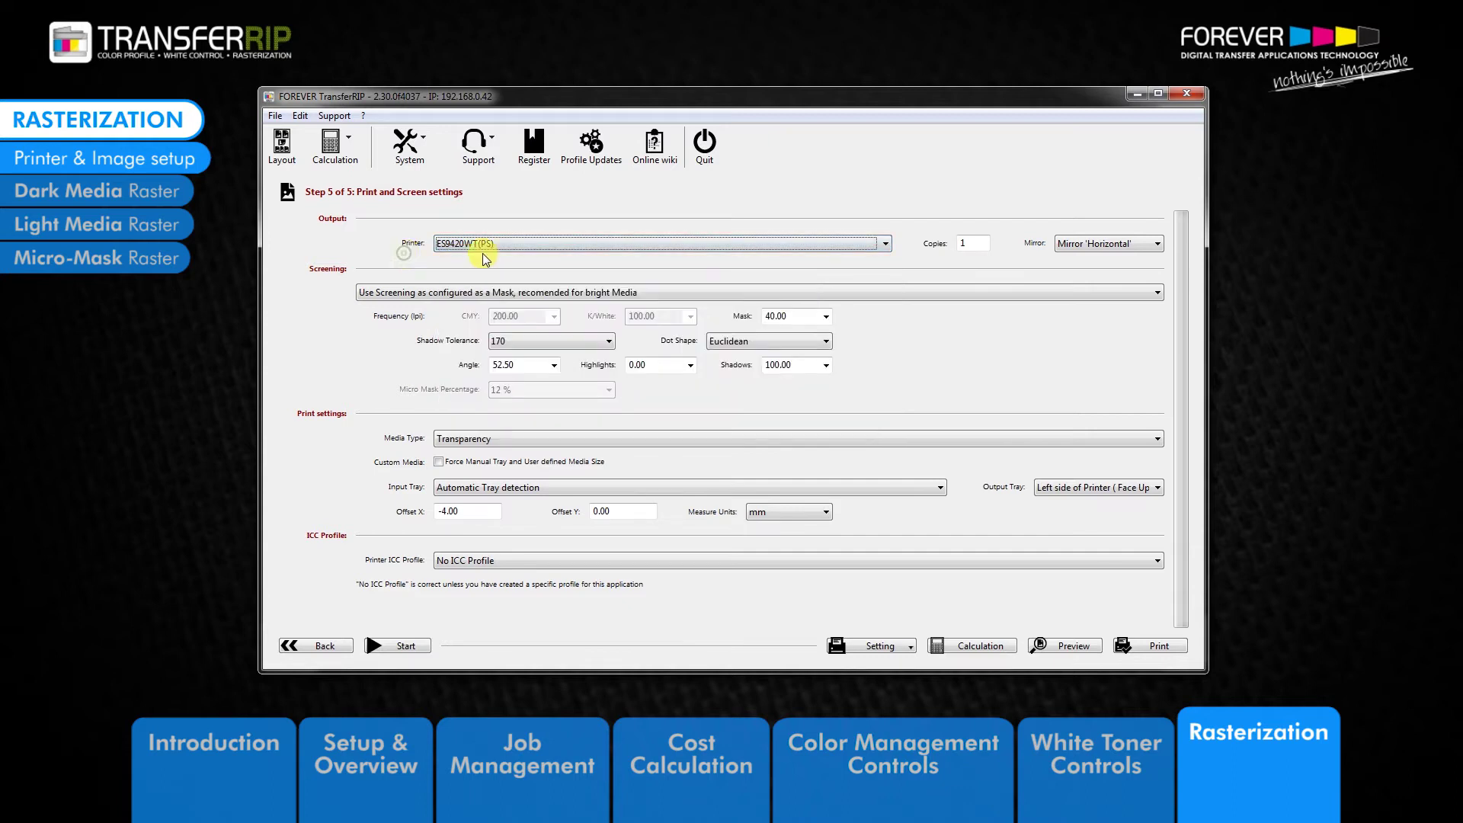
# Set the number of copies to 1.
pyautogui.click(945, 247)
pyautogui.write('5')
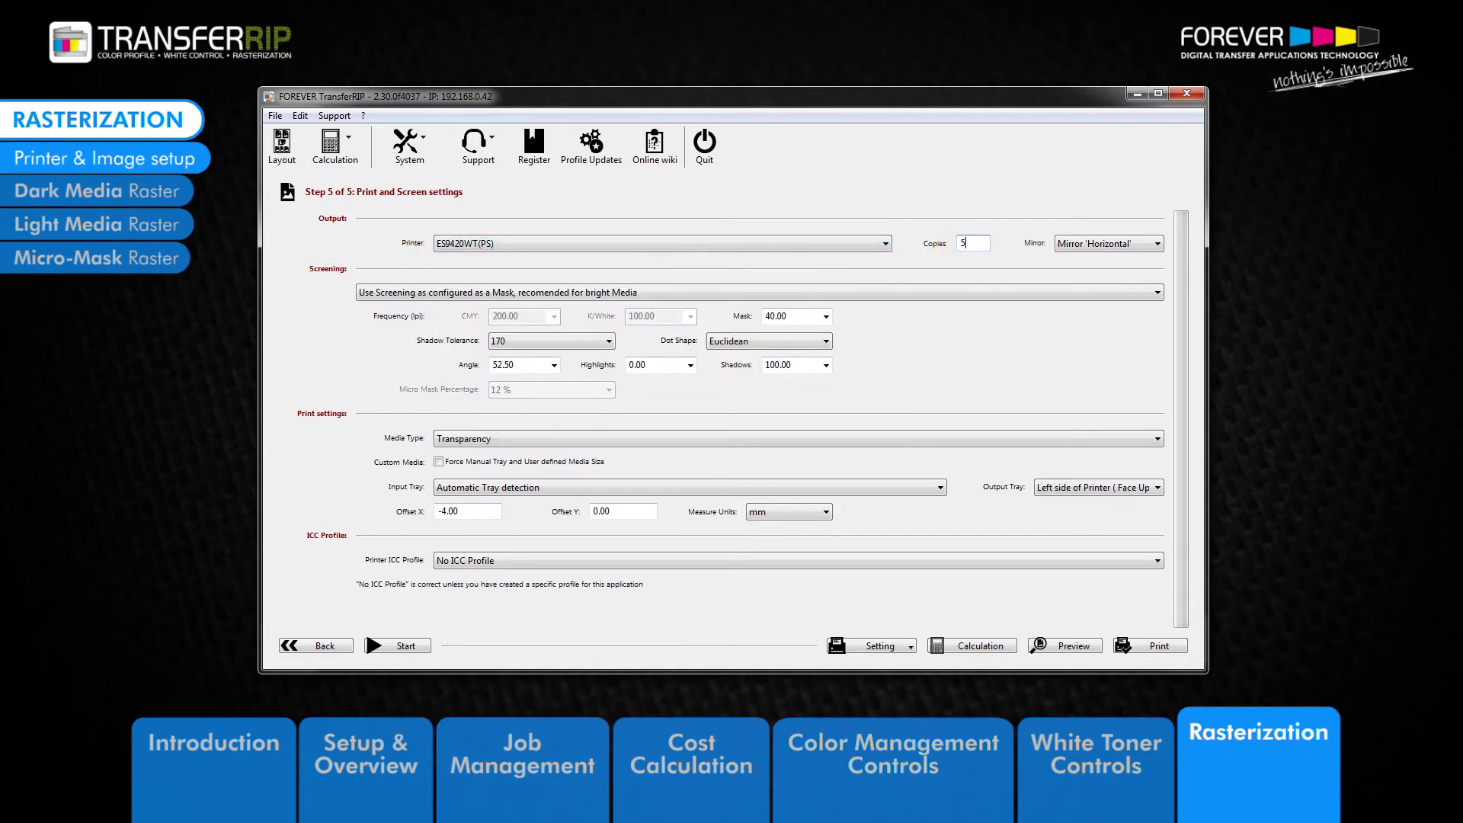
pyautogui.doubleClick(958, 244)
pyautogui.write('1')
# Confirm Horizontal mirroring, then briefly revisit the spot channel step and come back.
pyautogui.click(1103, 245)
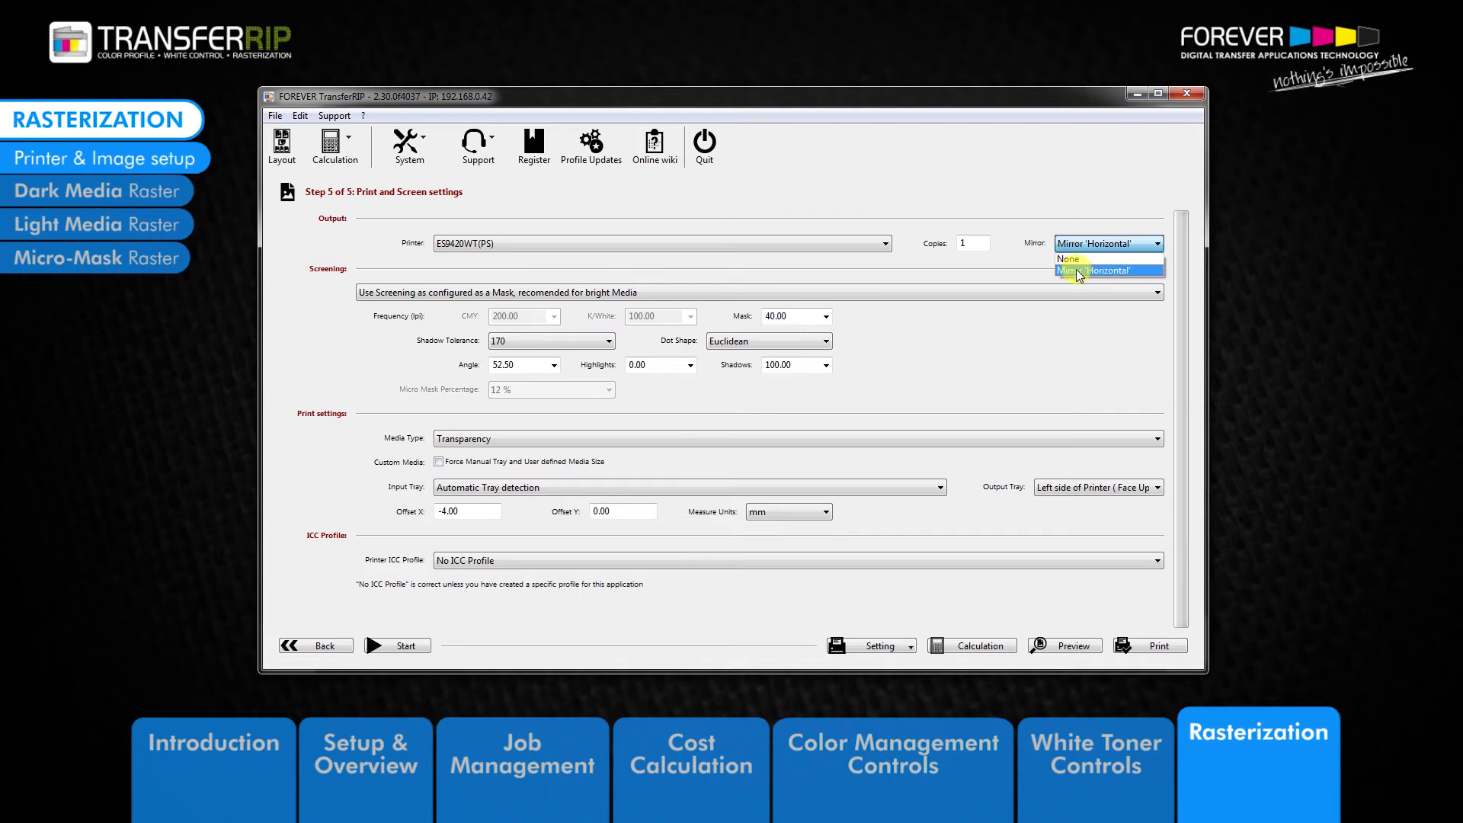
pyautogui.click(1077, 270)
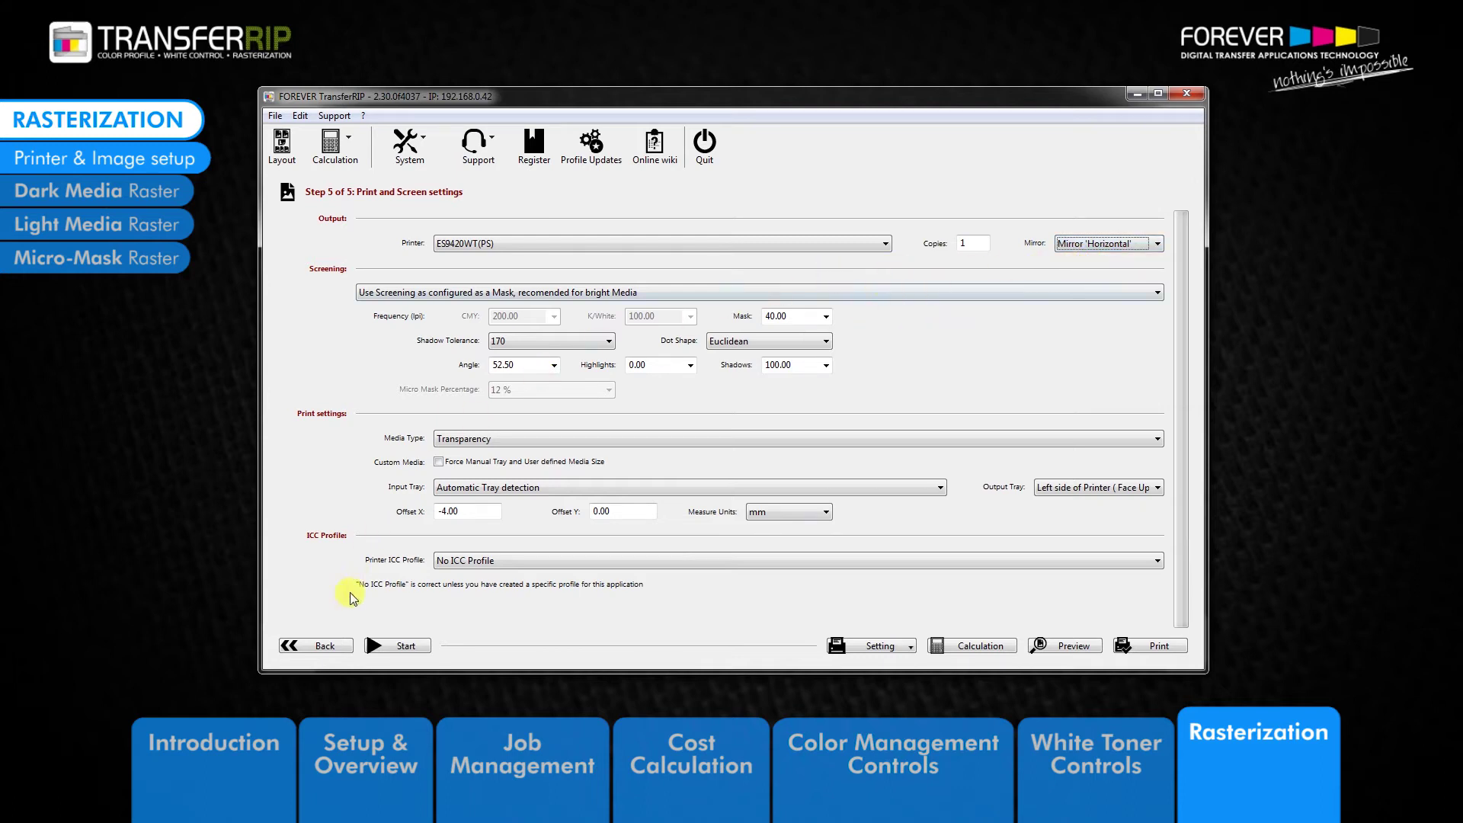
pyautogui.click(324, 646)
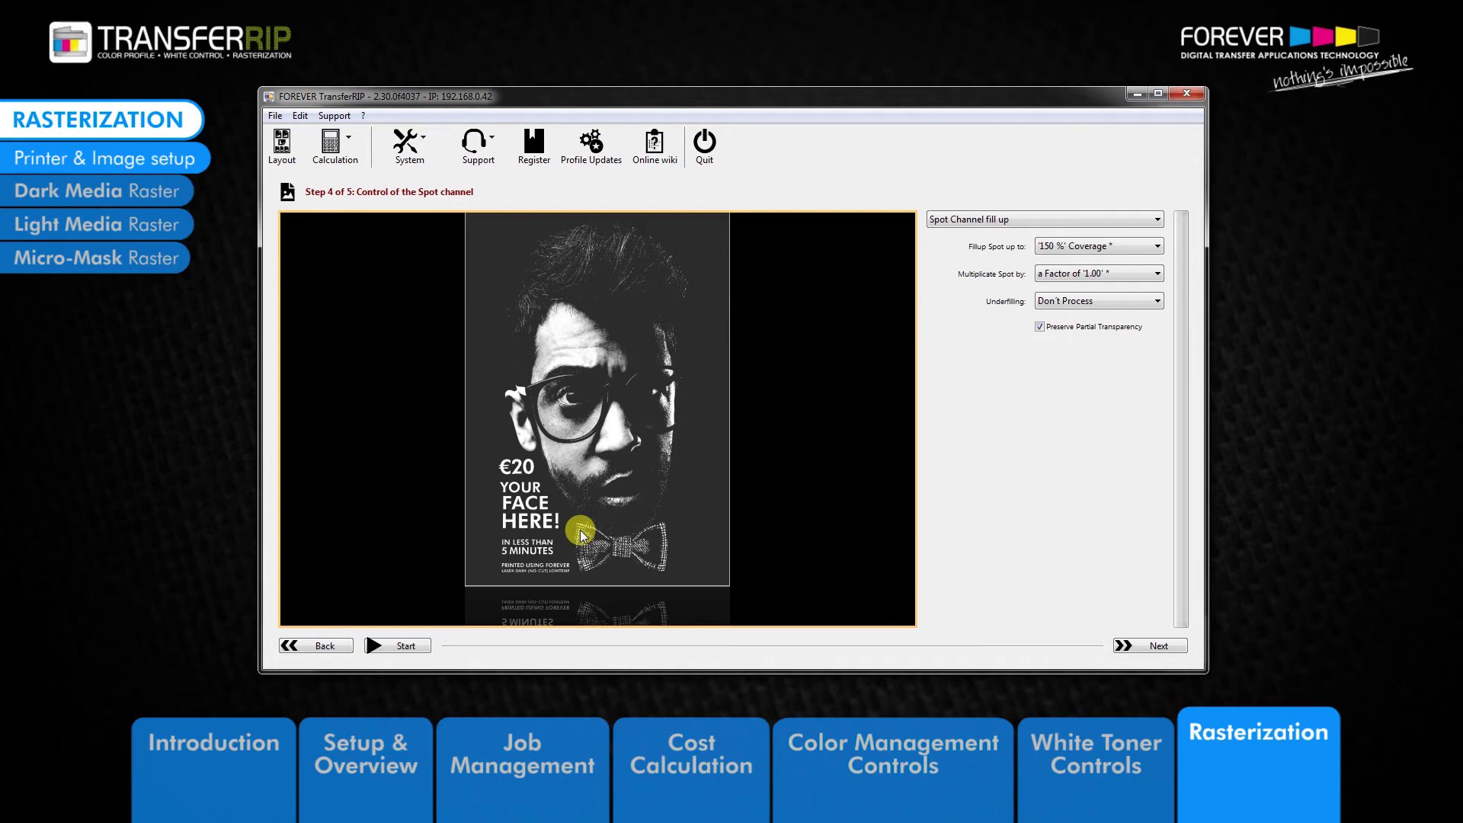
pyautogui.click(1155, 645)
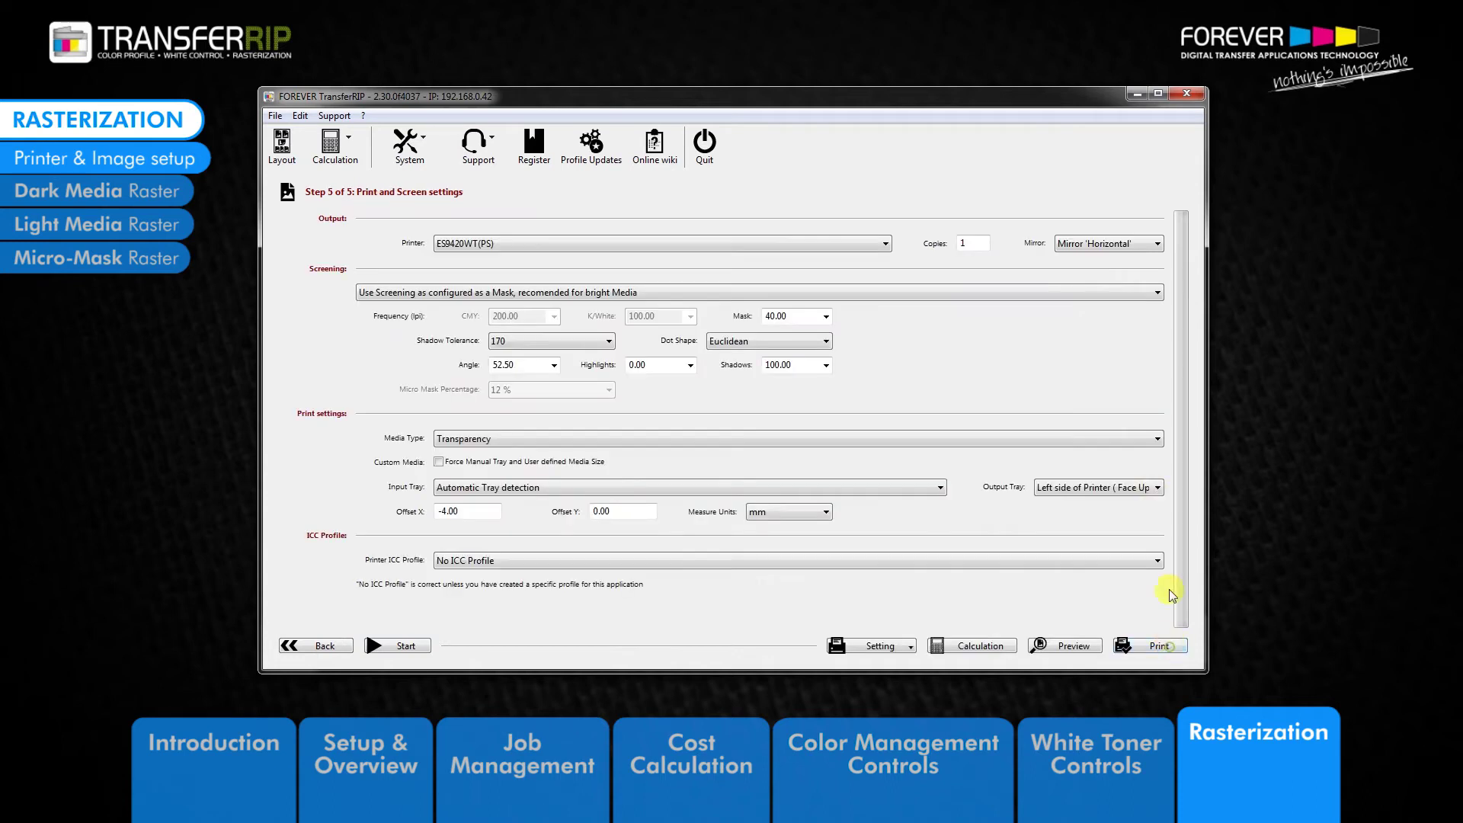
# Reconfirm Horizontal mirroring and set Screening to 'Use Screening from Printer'.
pyautogui.click(1099, 247)
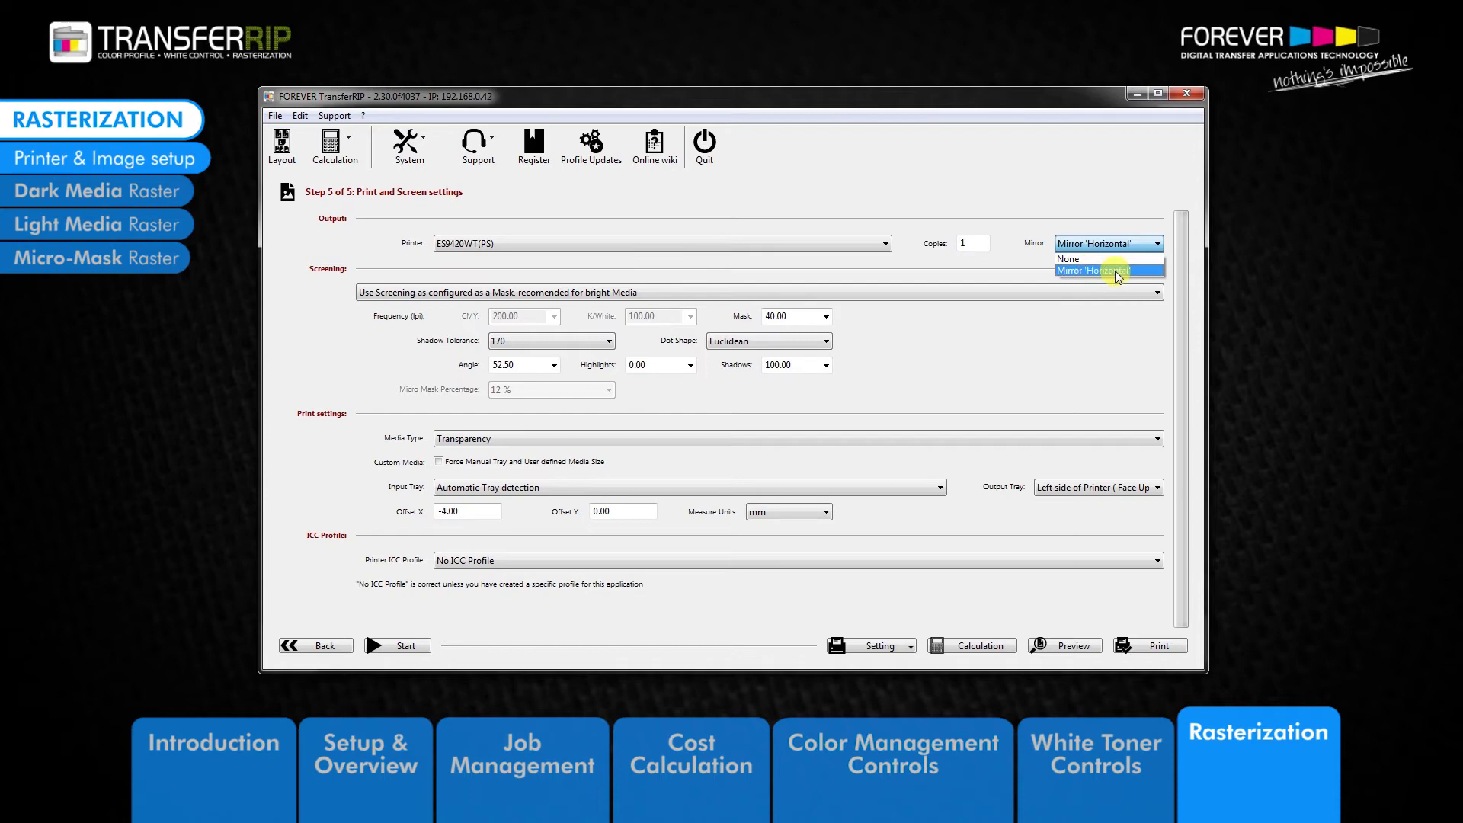
pyautogui.click(1115, 271)
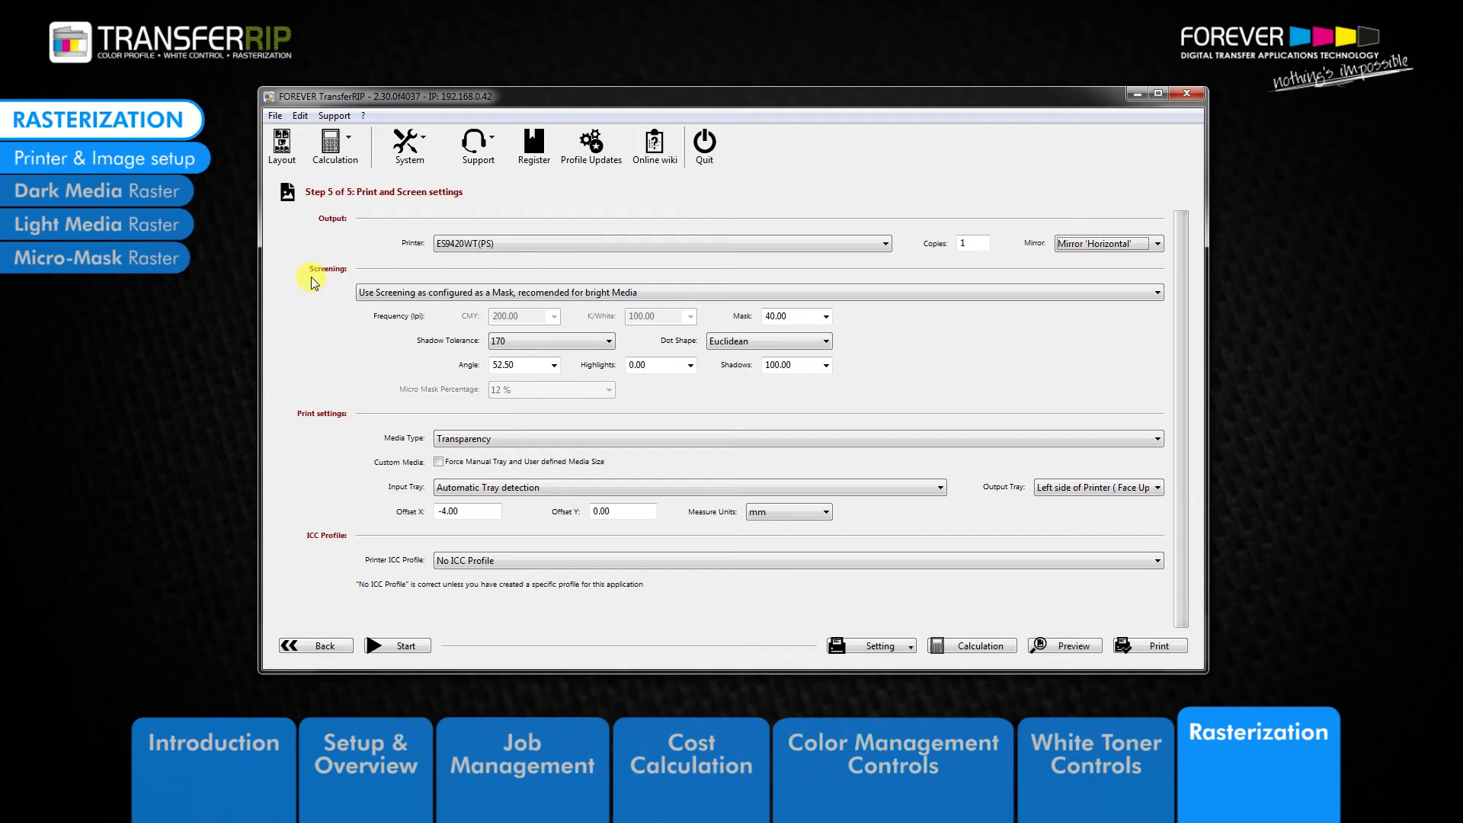
pyautogui.click(378, 293)
pyautogui.click(396, 303)
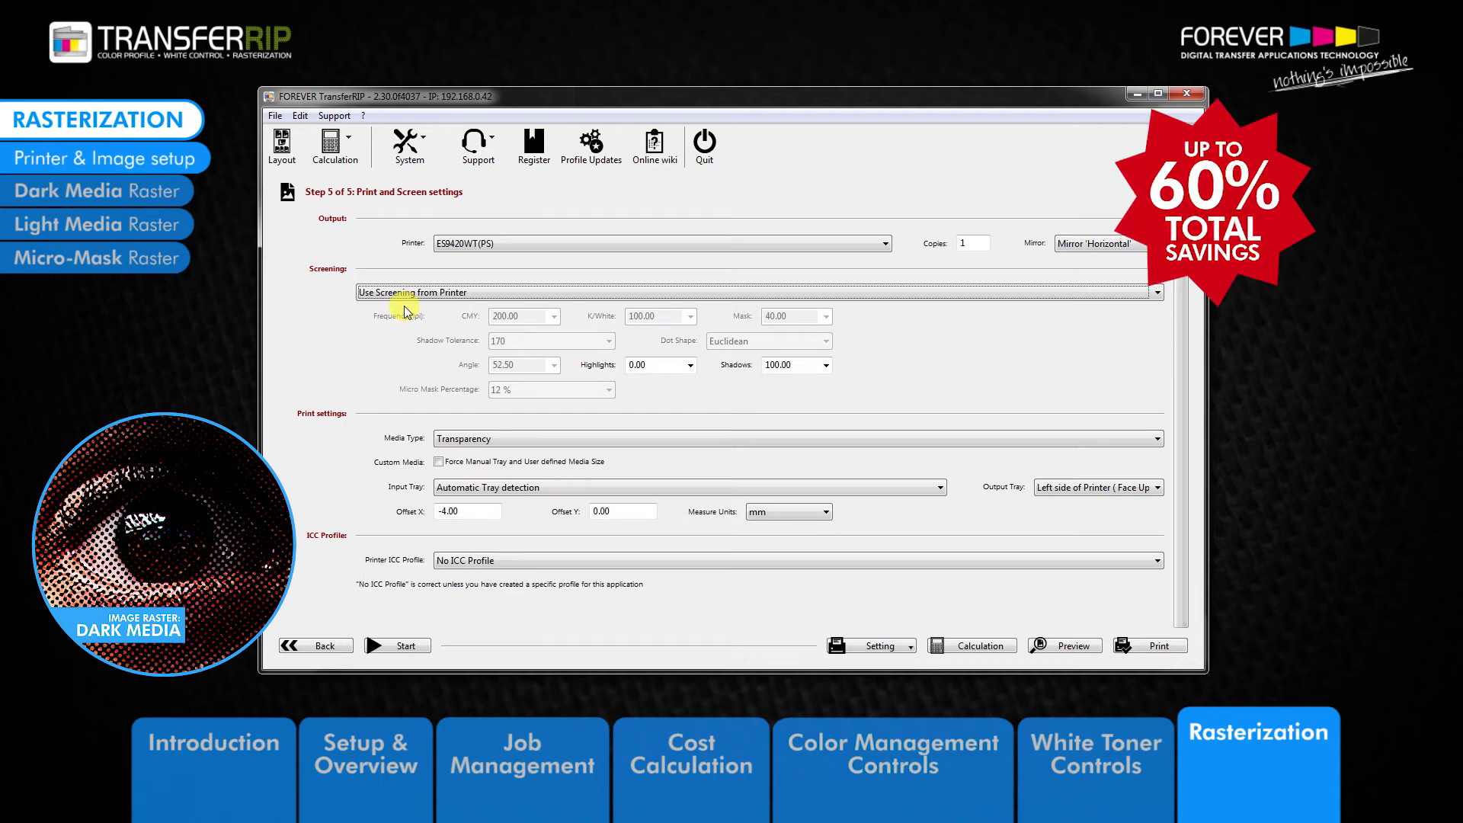
# Show the five Screening options, from printer screening through the dark media mask to Micro Mask.
pyautogui.click(408, 292)
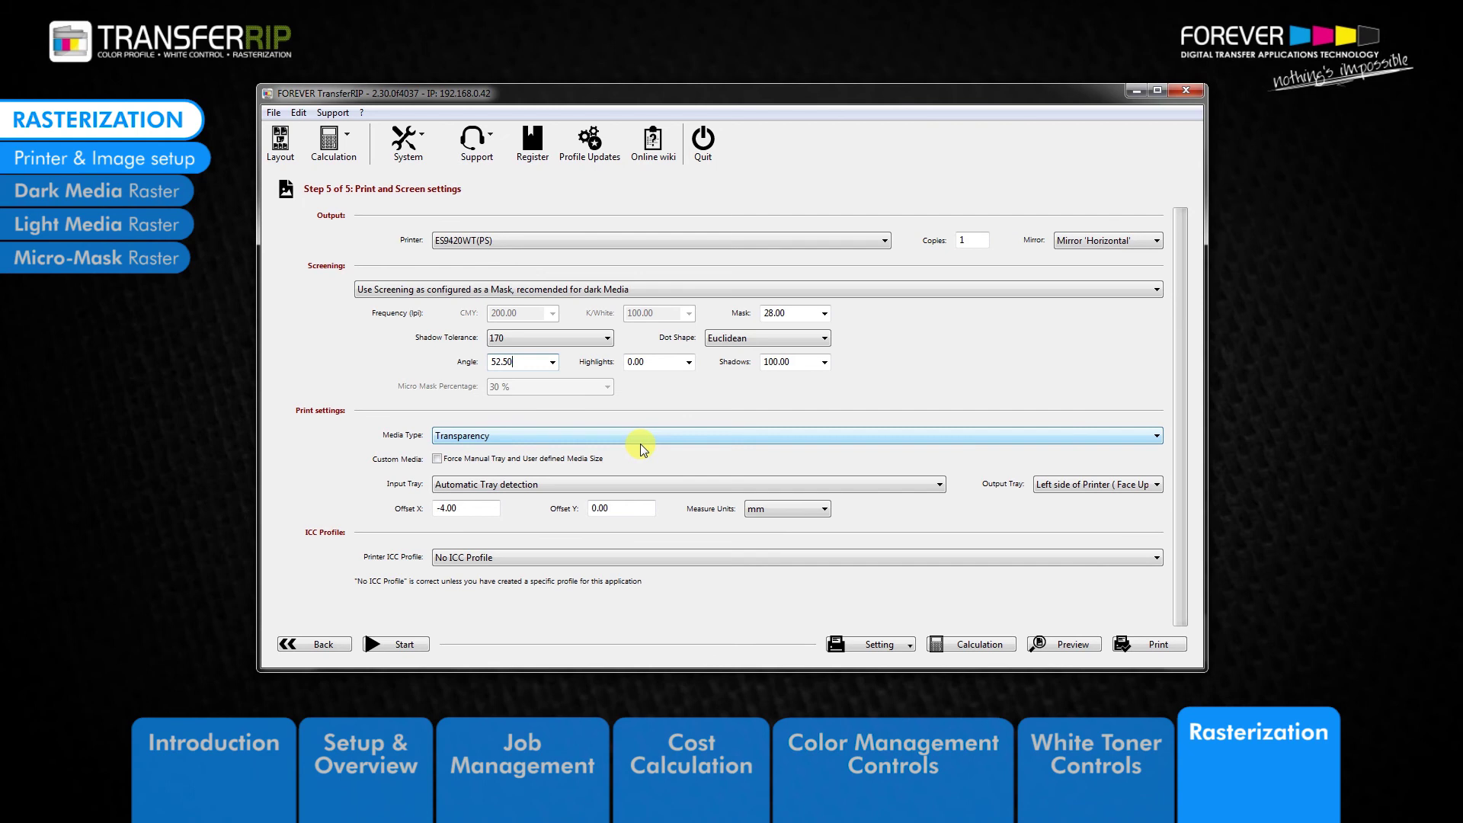
pyautogui.click(437, 459)
pyautogui.click(437, 460)
pyautogui.click(495, 485)
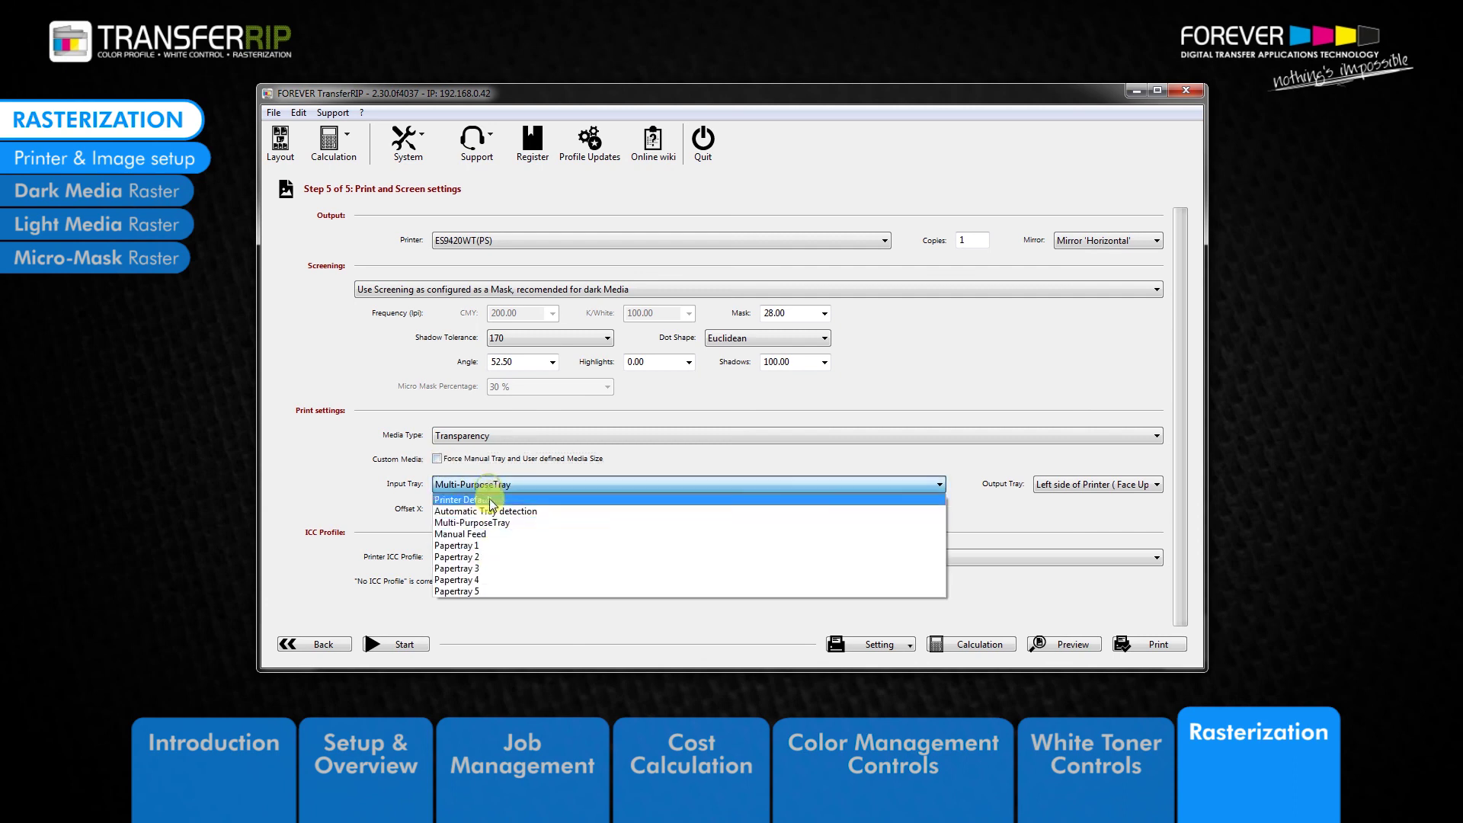
pyautogui.click(491, 512)
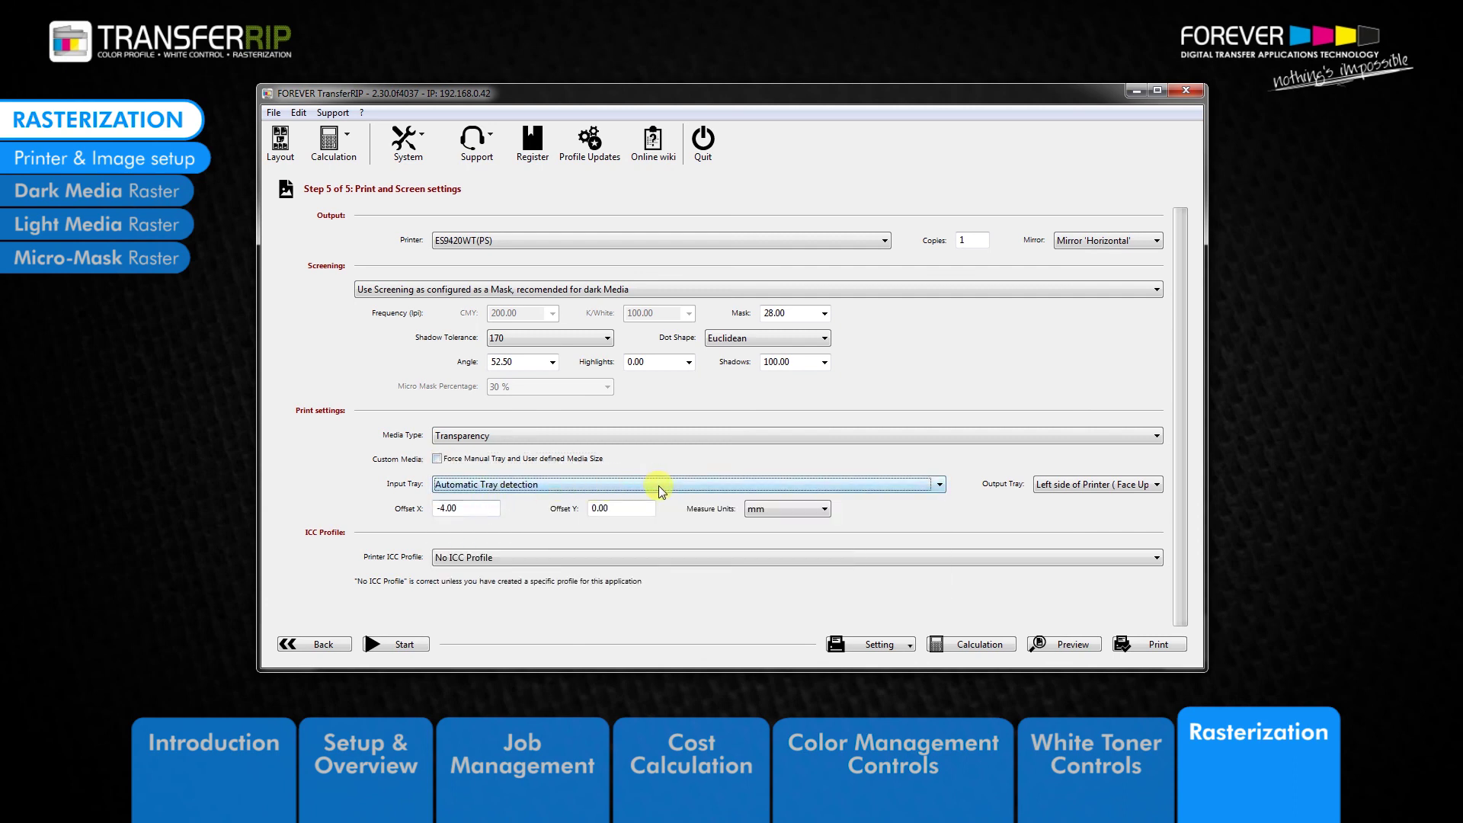
pyautogui.click(1086, 485)
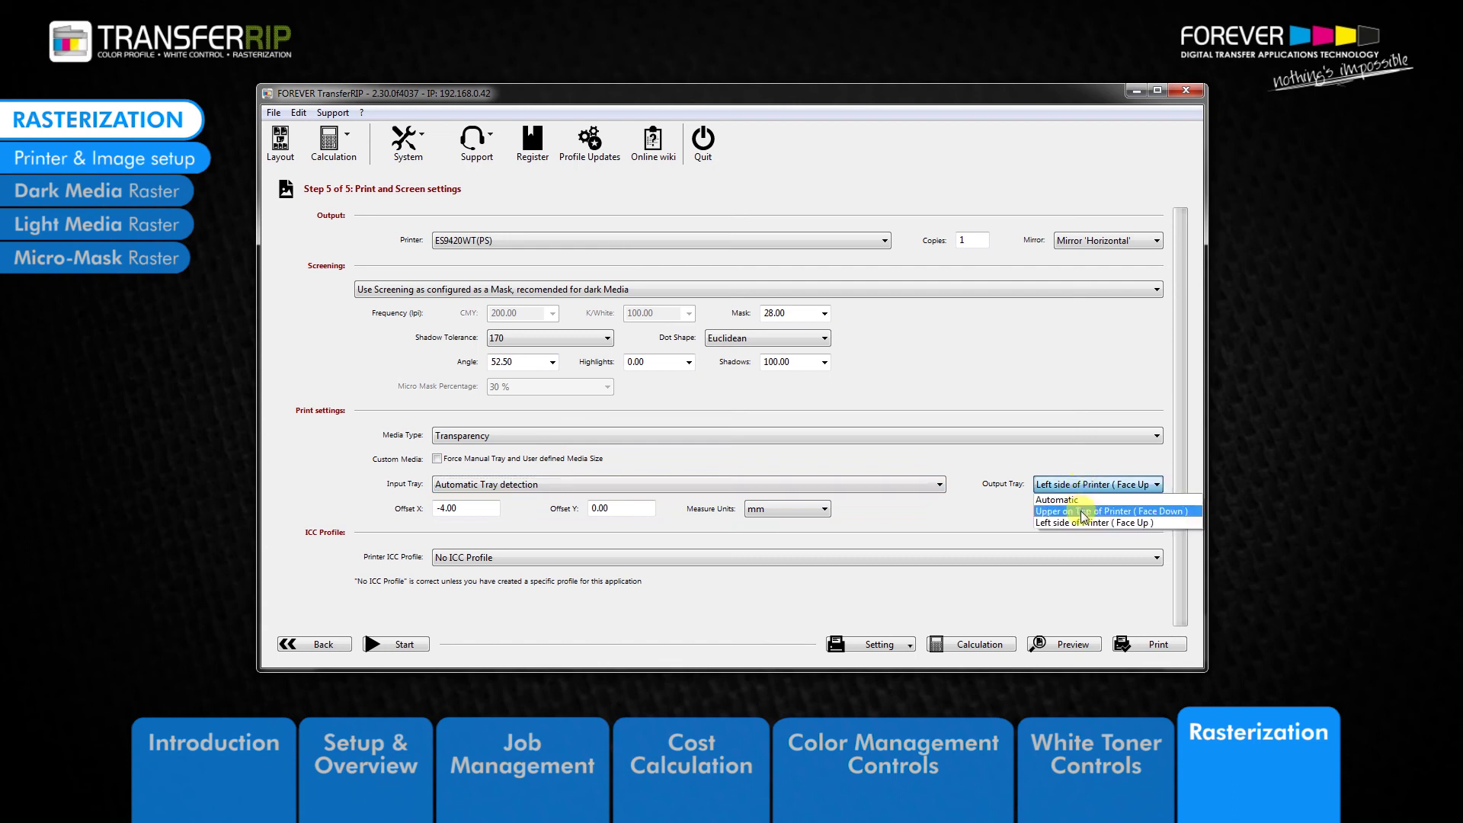
pyautogui.click(1077, 523)
pyautogui.moveTo(462, 508); pyautogui.dragTo(415, 509)
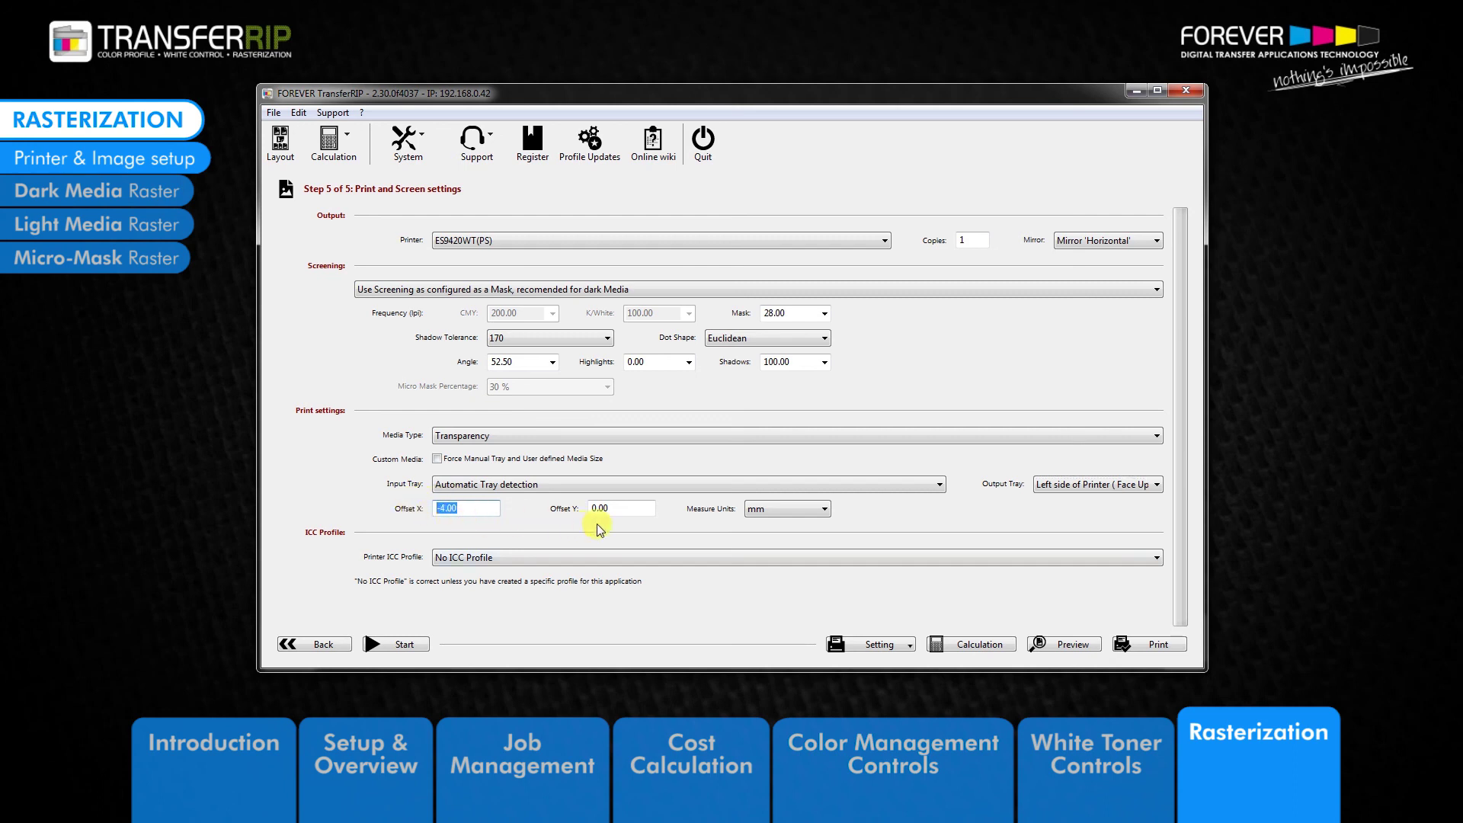
pyautogui.moveTo(619, 510); pyautogui.dragTo(562, 509)
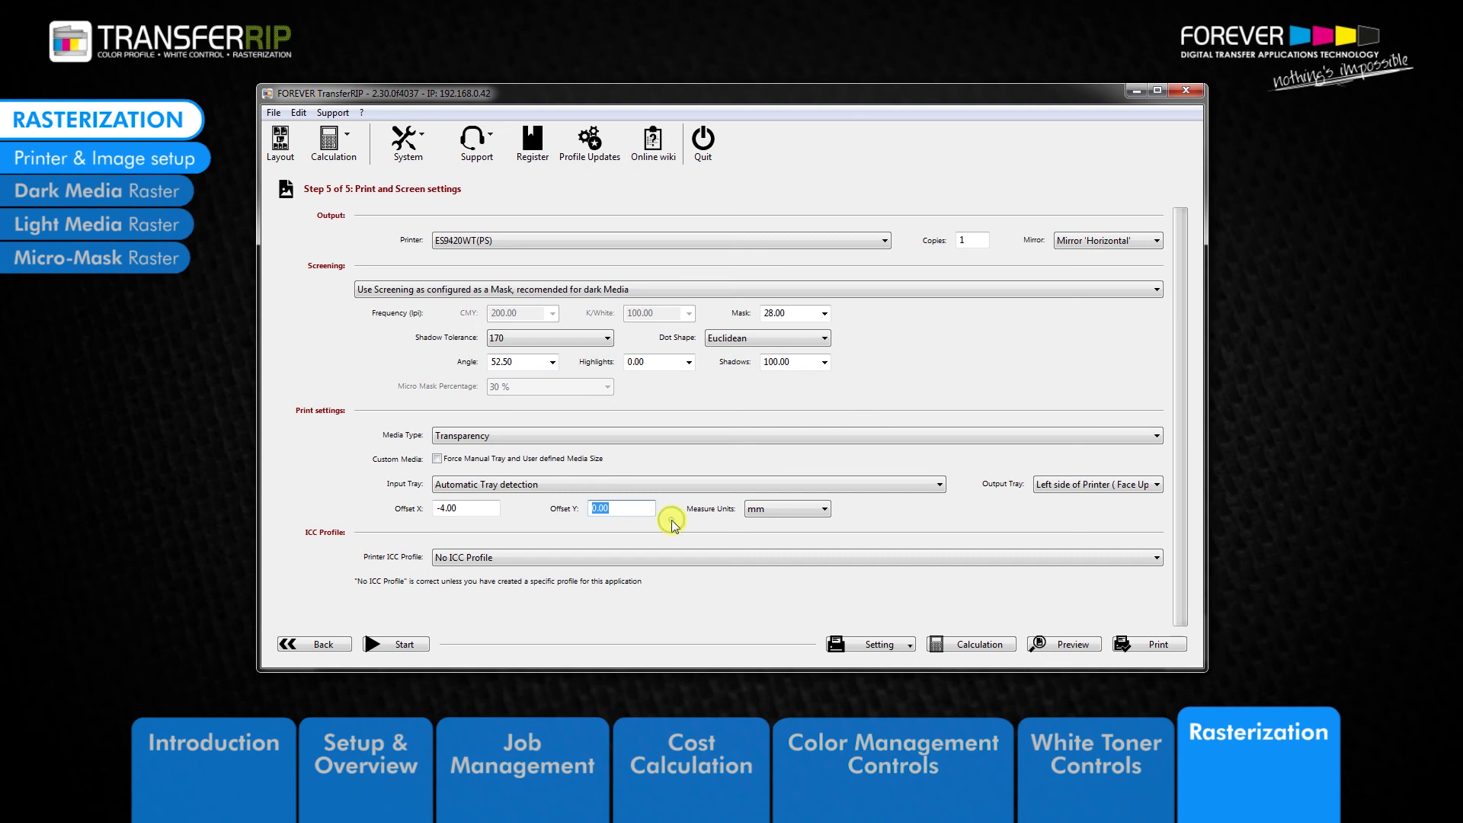
pyautogui.click(630, 510)
pyautogui.doubleClick(479, 509)
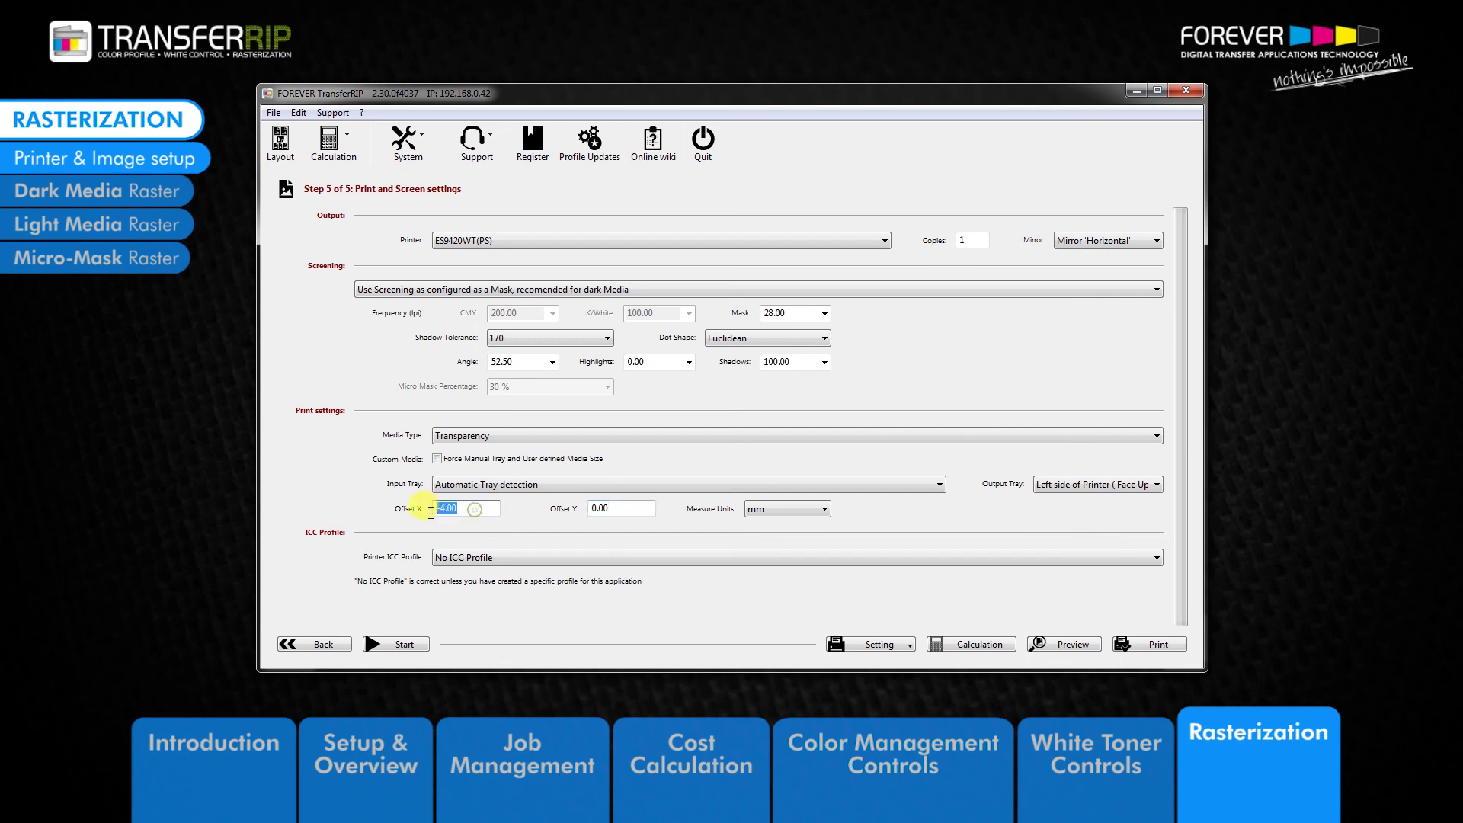
pyautogui.click(475, 512)
pyautogui.doubleClick(591, 510)
pyautogui.click(606, 510)
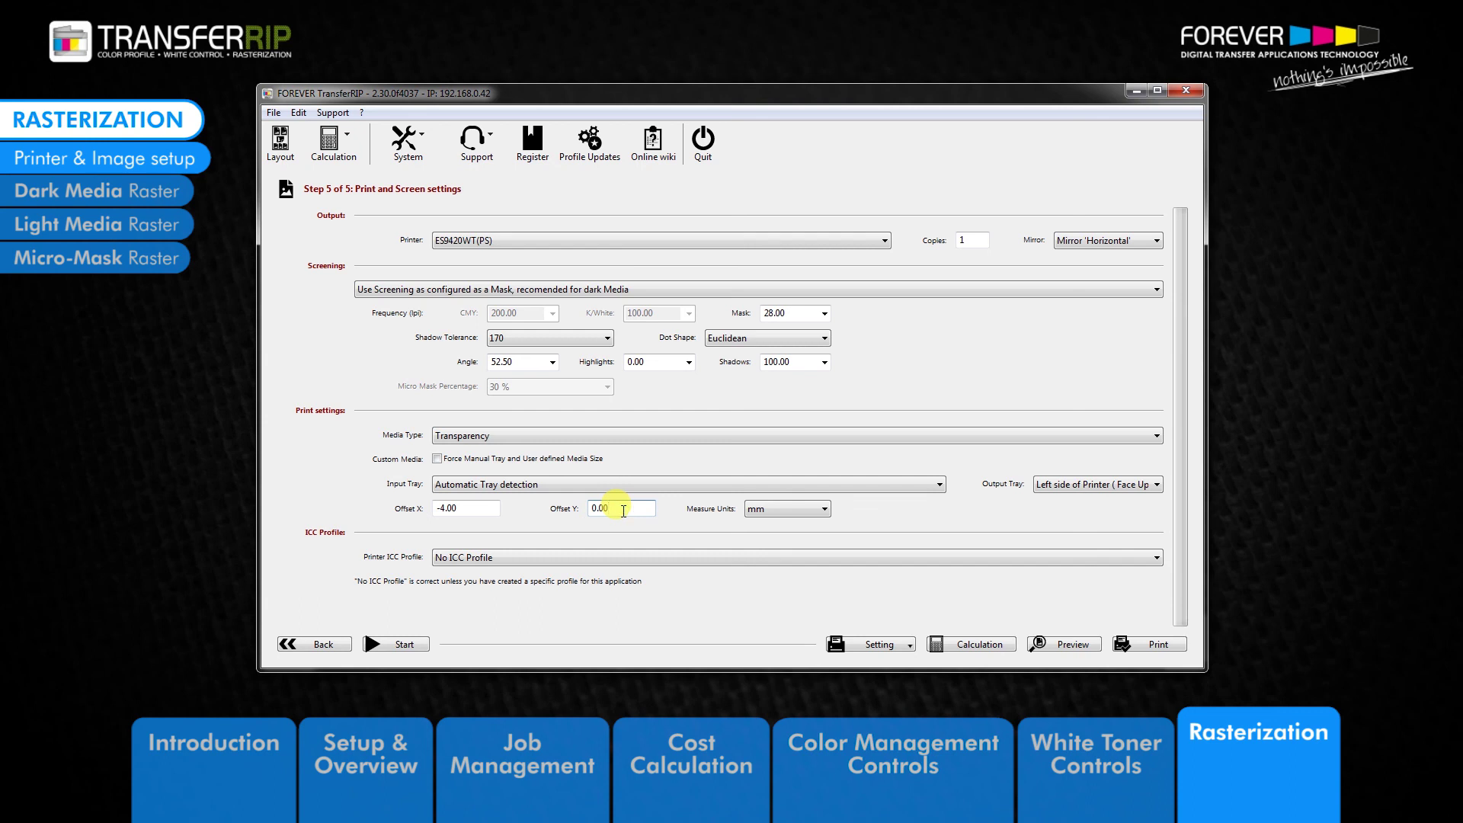
pyautogui.click(793, 509)
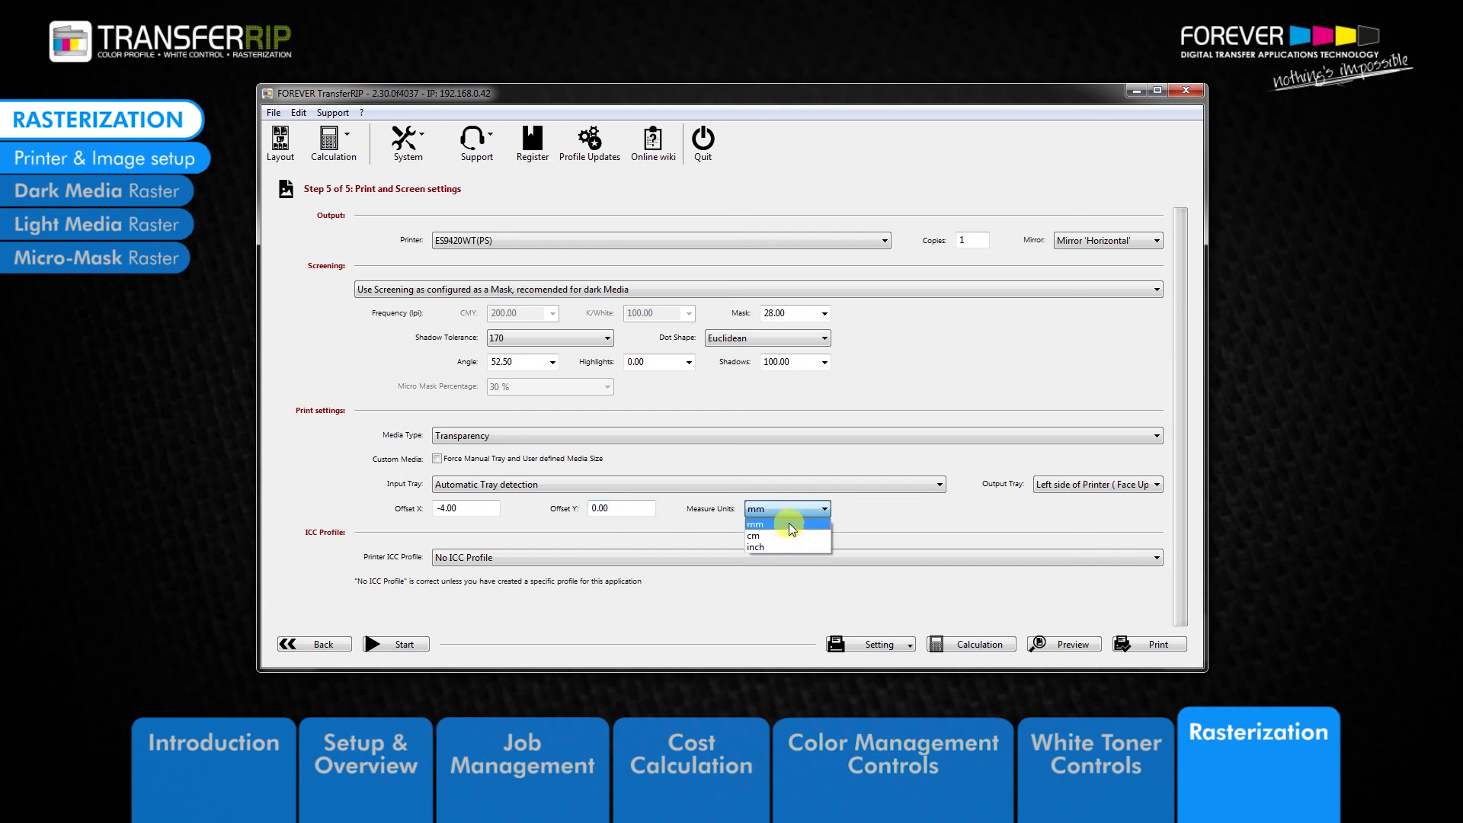
pyautogui.click(845, 510)
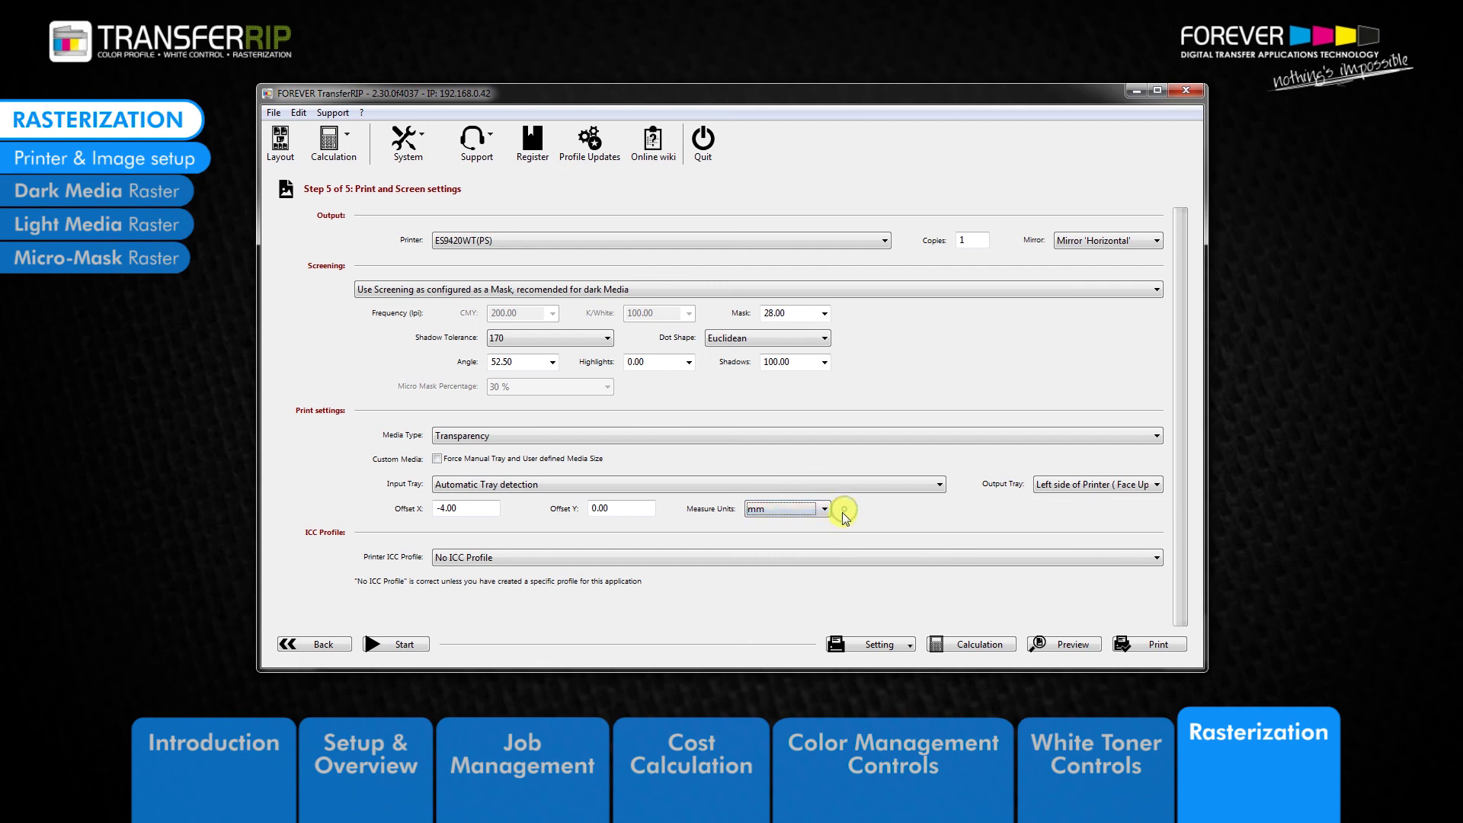
# List the Printer ICC profiles, such as CMYK Coated FOGRA39, while No ICC Profile stays selected.
pyautogui.click(488, 561)
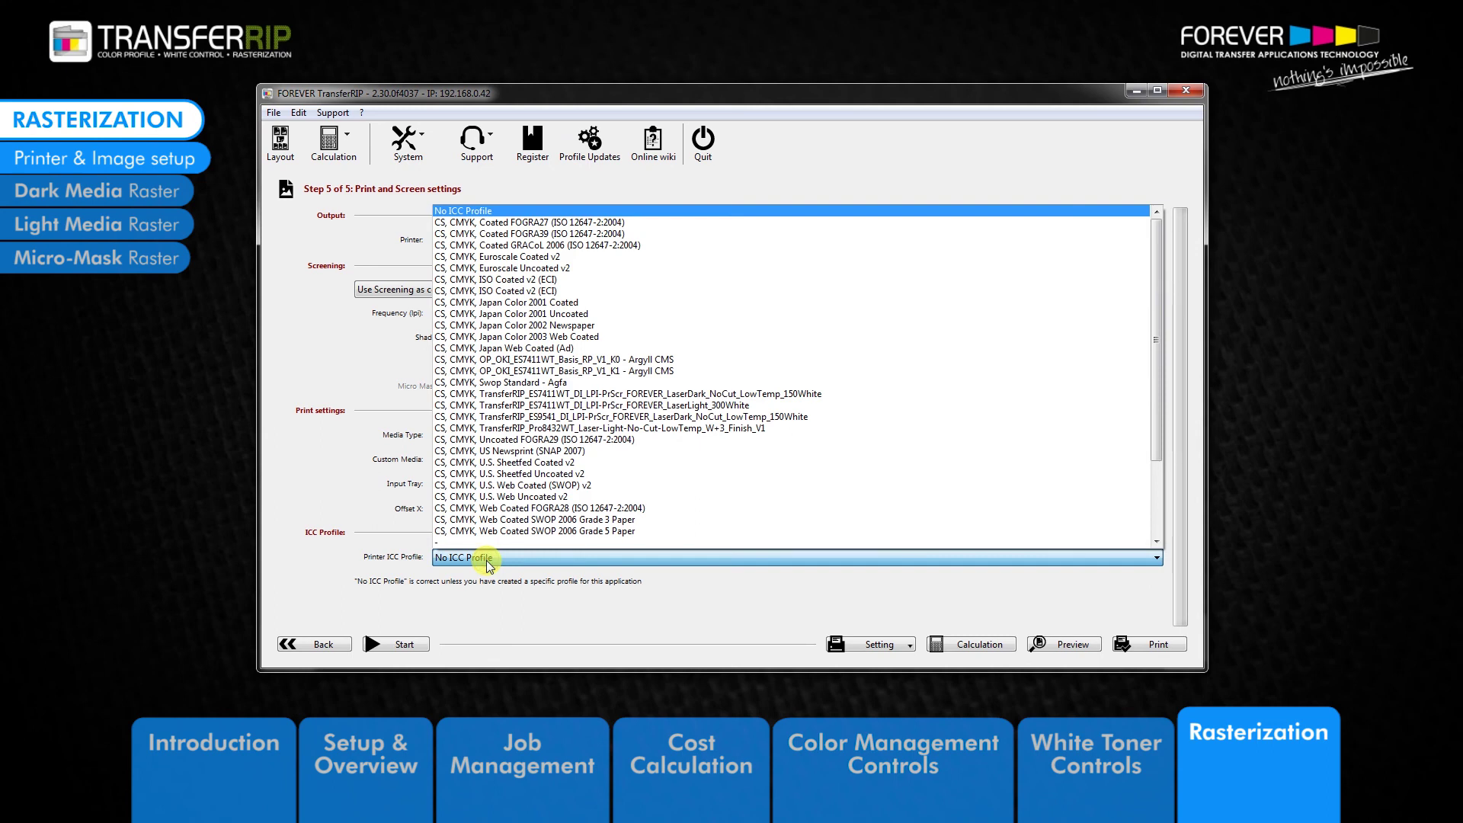